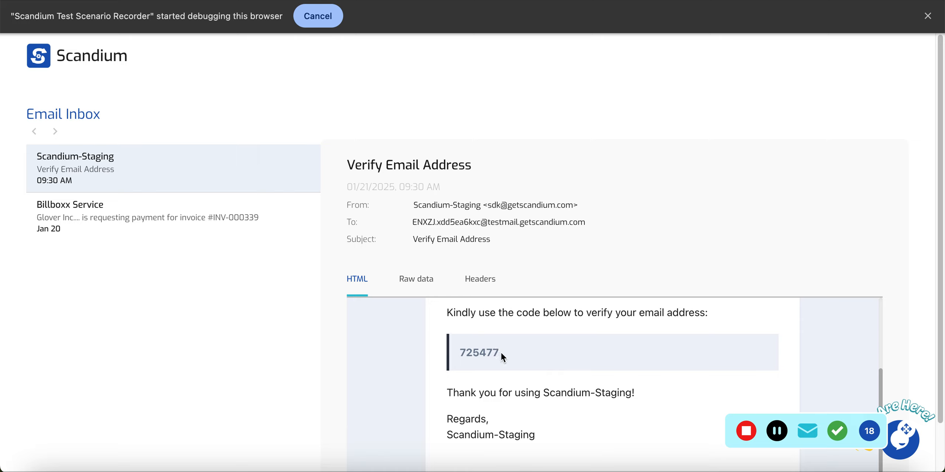
- Record an extract-value step on the emailed verification code, then return to the verification page
drag(499, 351, 463, 357)
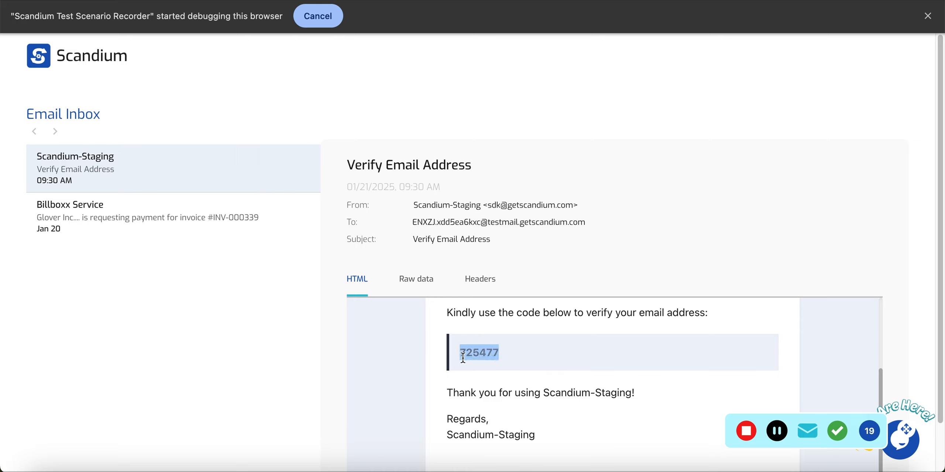
click(501, 351)
right_click(485, 353)
key(super+c)
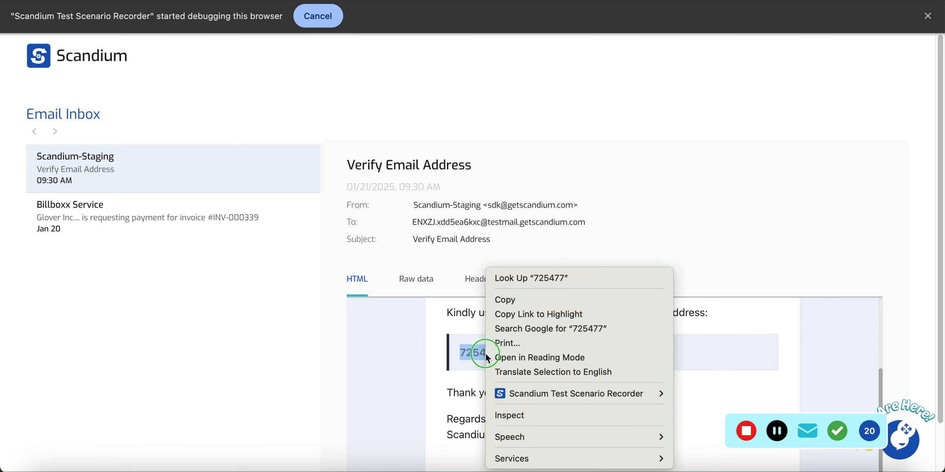
mouse_move(539, 393)
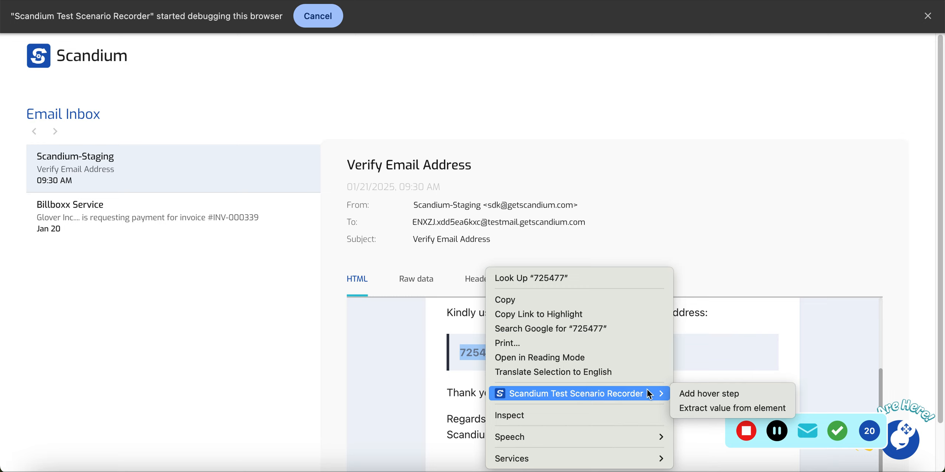
click(722, 408)
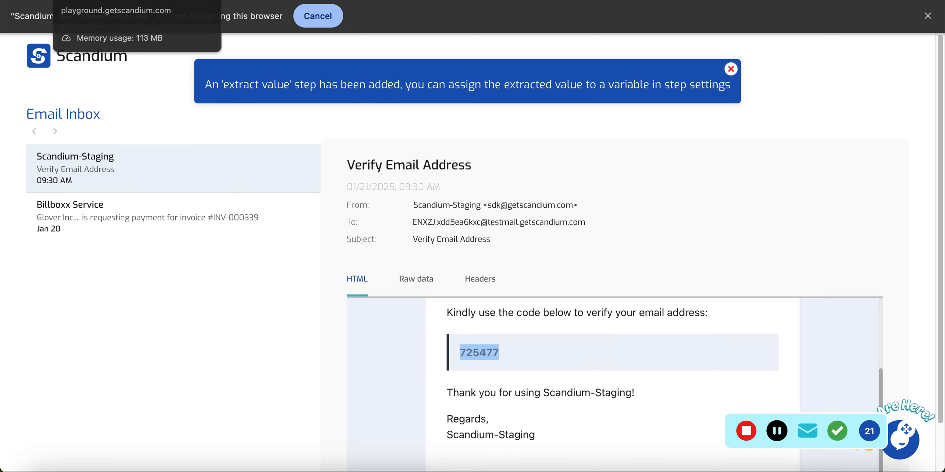
click(111, 0)
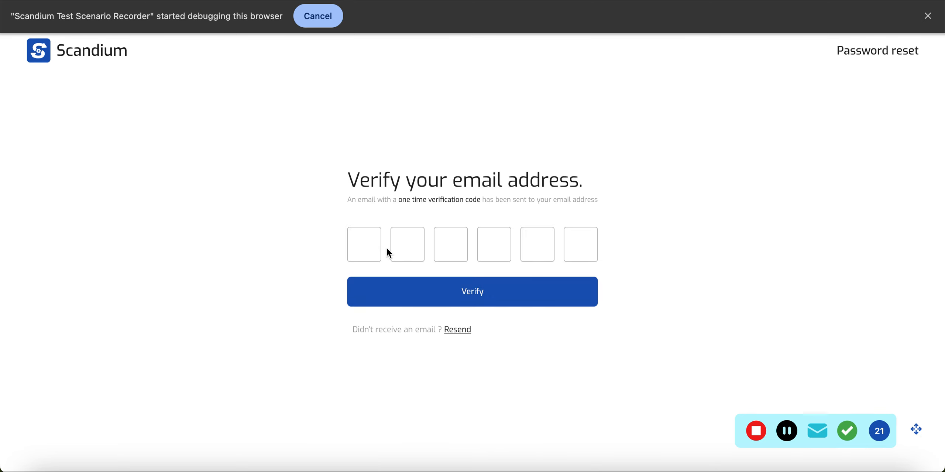
- Paste the verification code into the six code boxes and submit it
click(366, 249)
key(super+v)
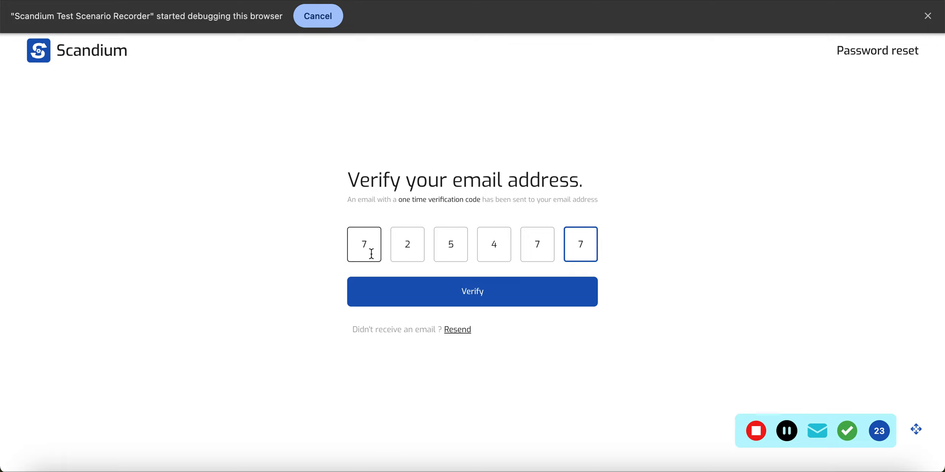
click(467, 291)
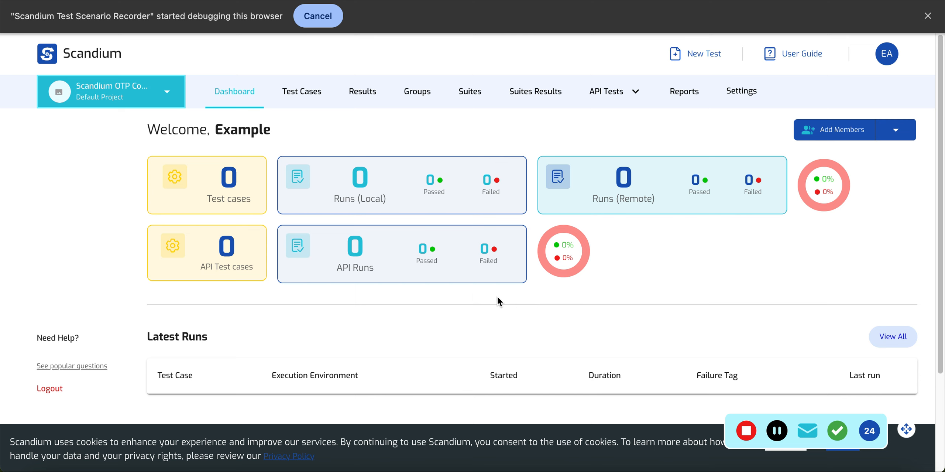
- Assert the dashboard's Test cases label contains text, then stop recording
click(838, 433)
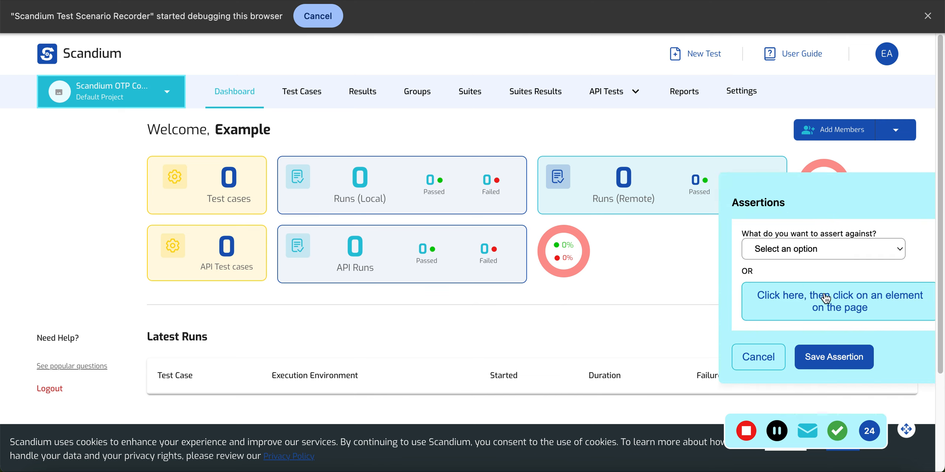
click(814, 306)
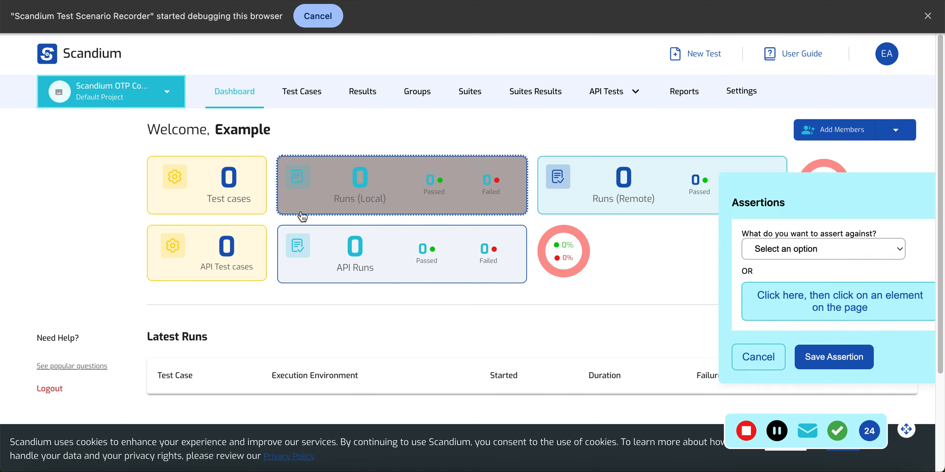
click(229, 199)
click(786, 313)
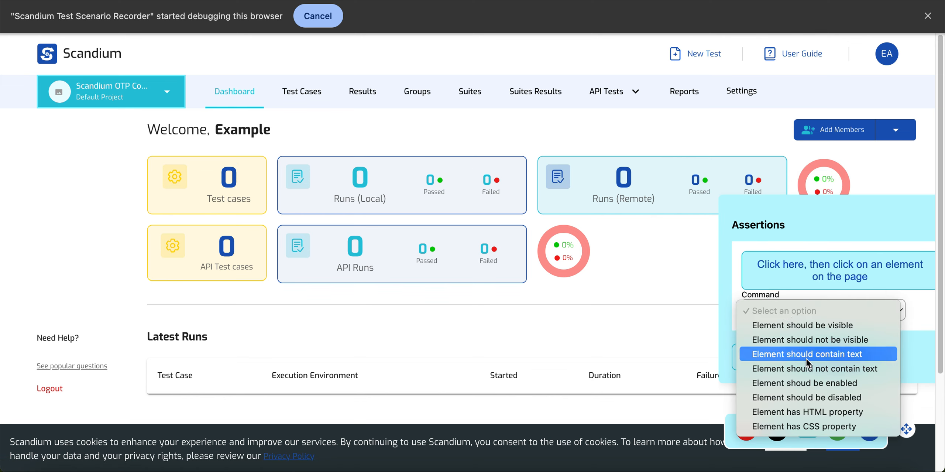
click(806, 358)
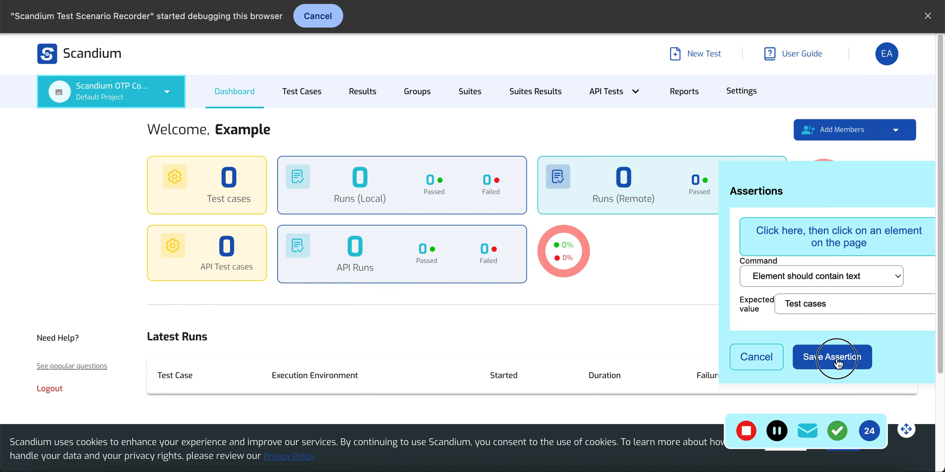
click(835, 356)
click(746, 432)
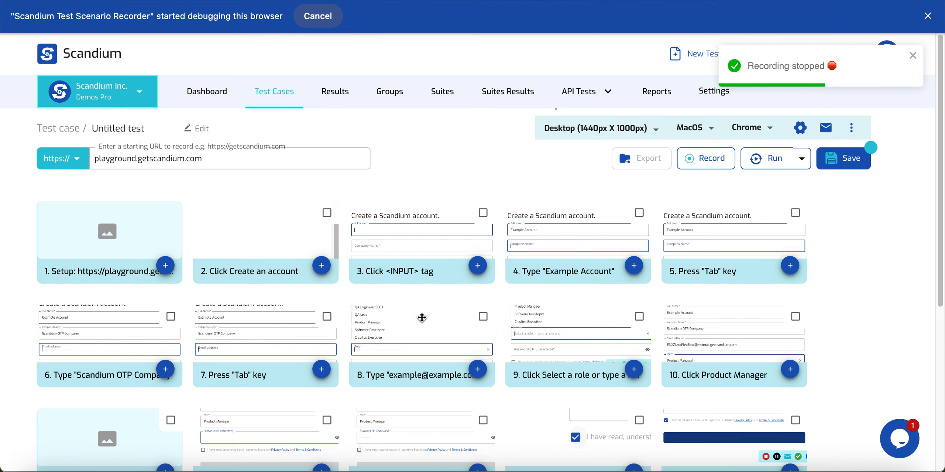
- Open the settings of step 21, the extract-value step for the verification code
scroll(435, 358, down, 3)
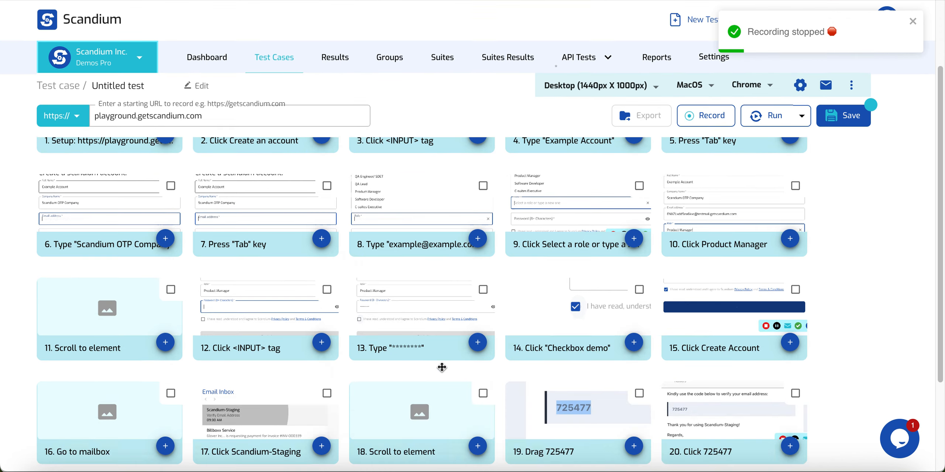
scroll(442, 367, down, 2)
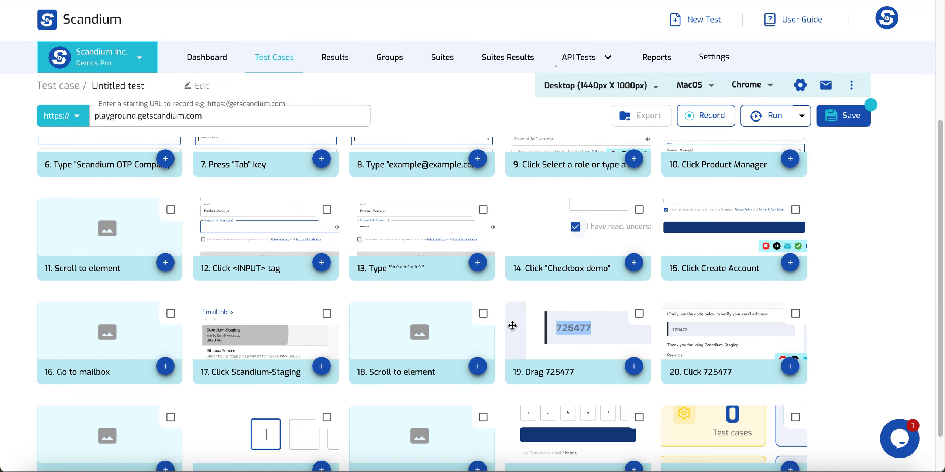
scroll(443, 371, down, 2)
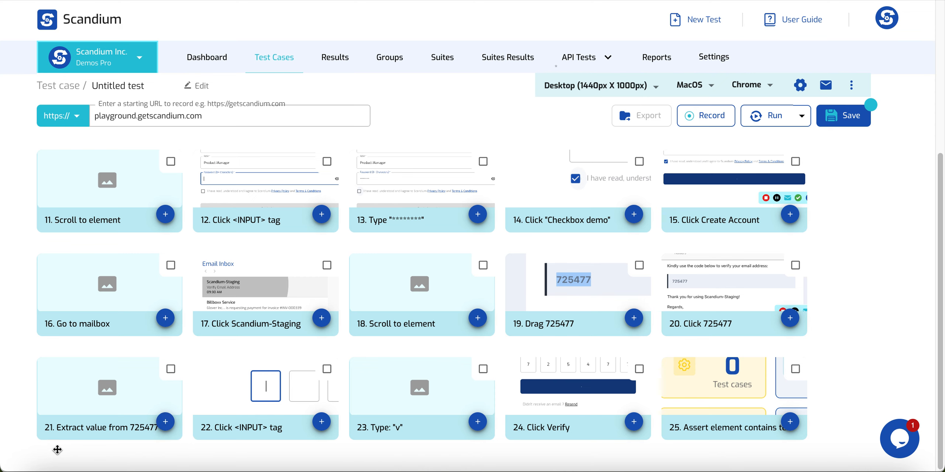
click(158, 427)
click(141, 425)
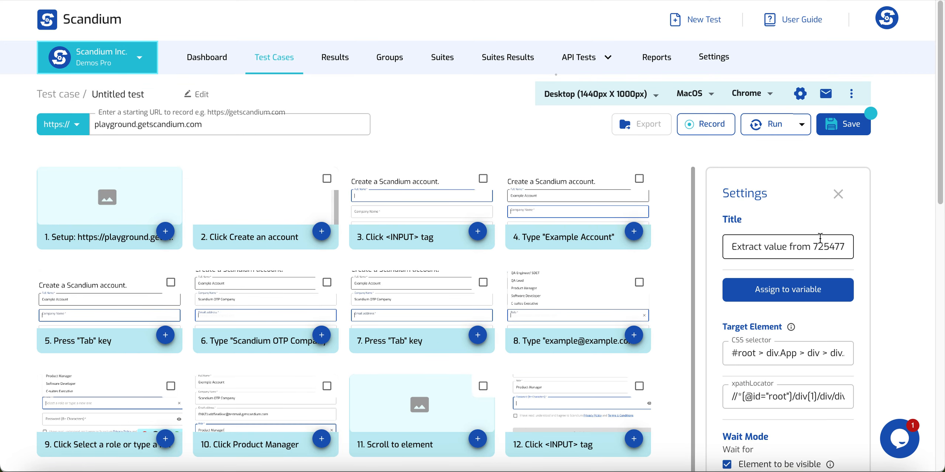
- Store step 21's extracted code in variable OTP_field with extract type 'entire'
click(784, 291)
click(477, 231)
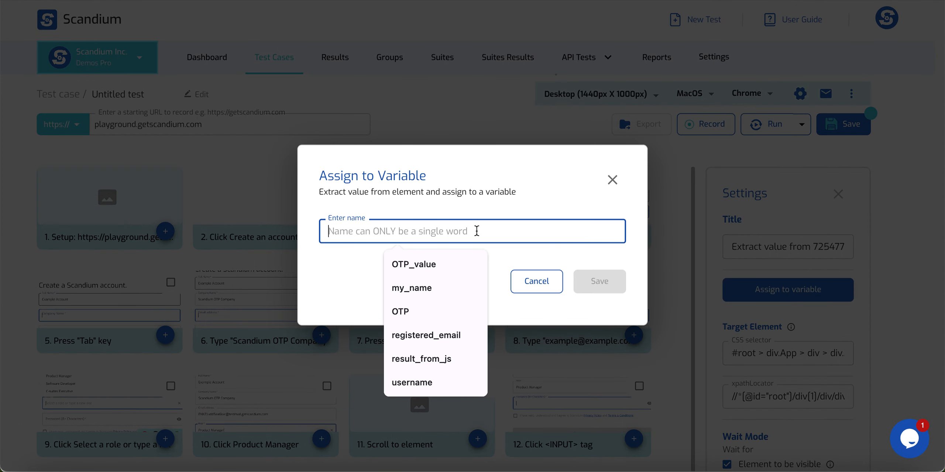
text(OTP_)
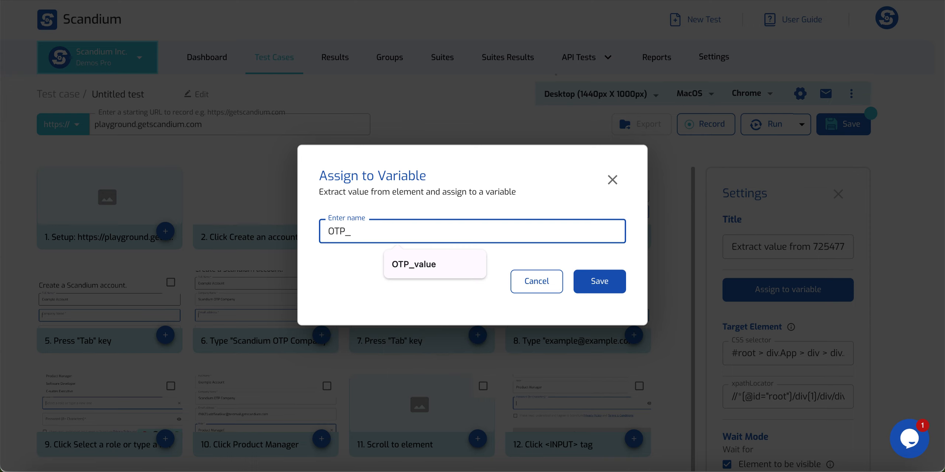
text(field)
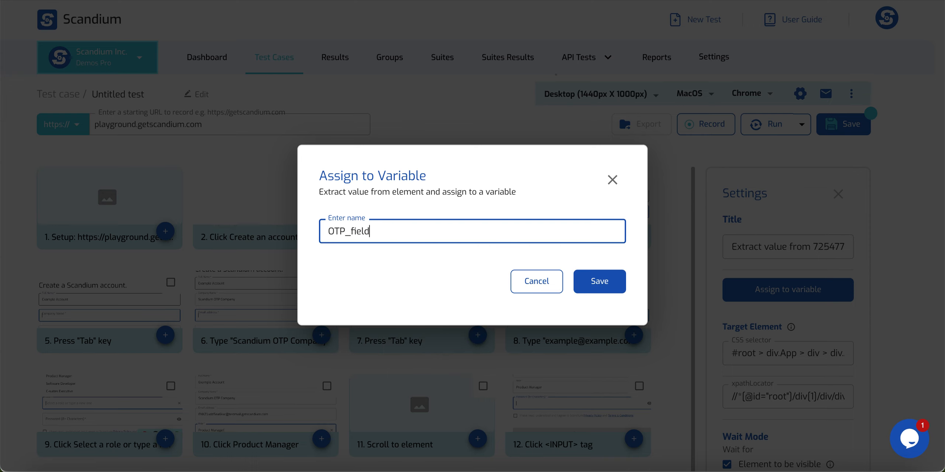
click(599, 282)
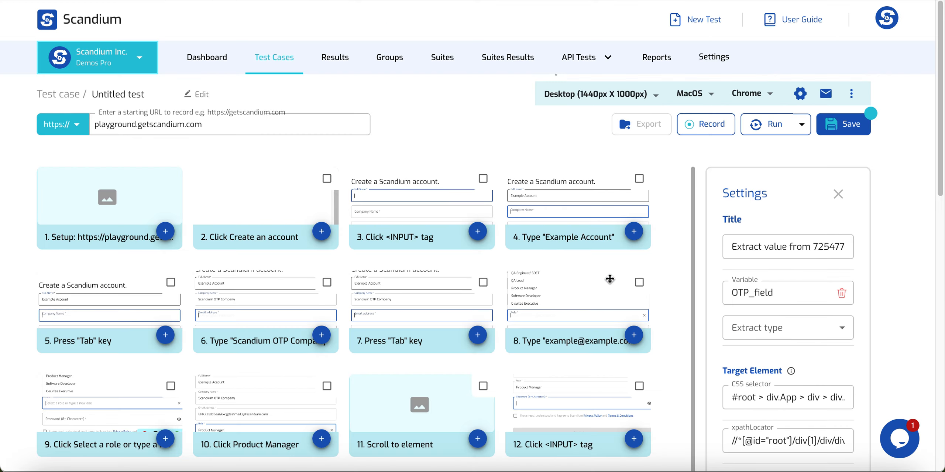
click(768, 330)
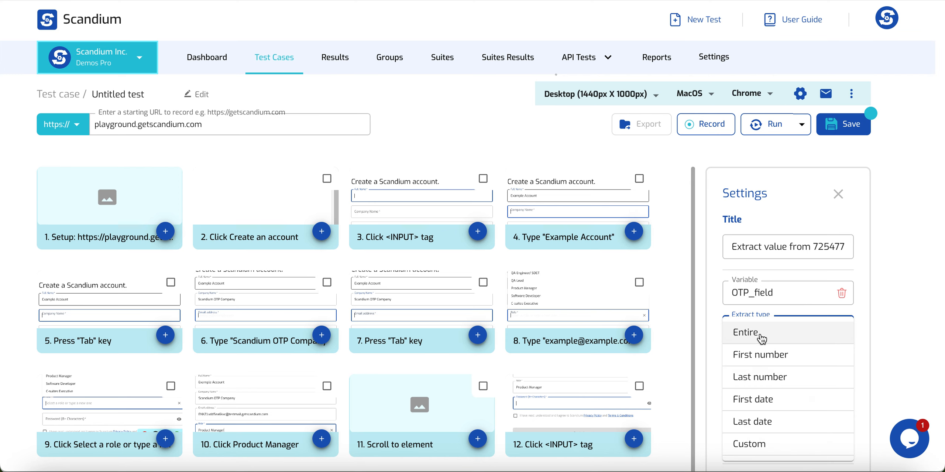
click(760, 337)
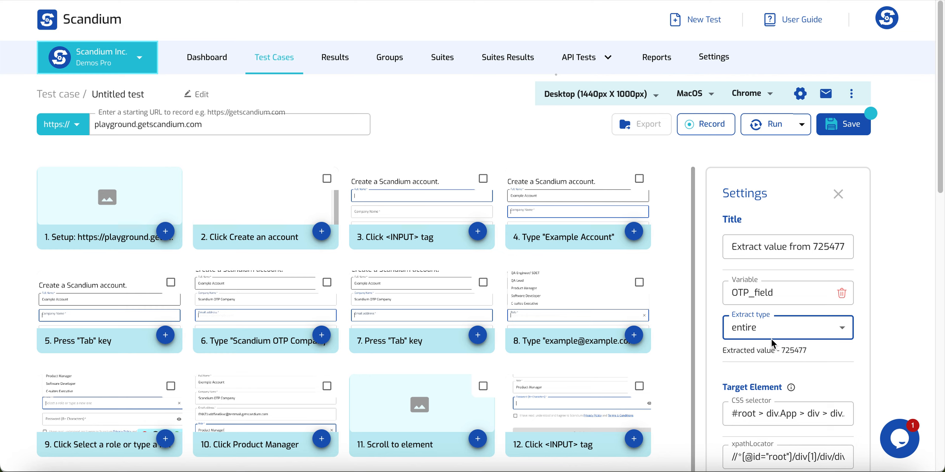
click(767, 332)
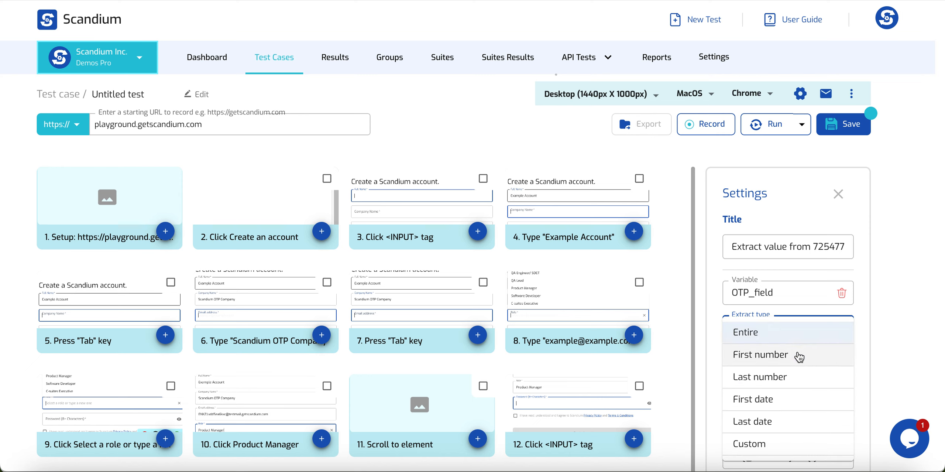
click(861, 316)
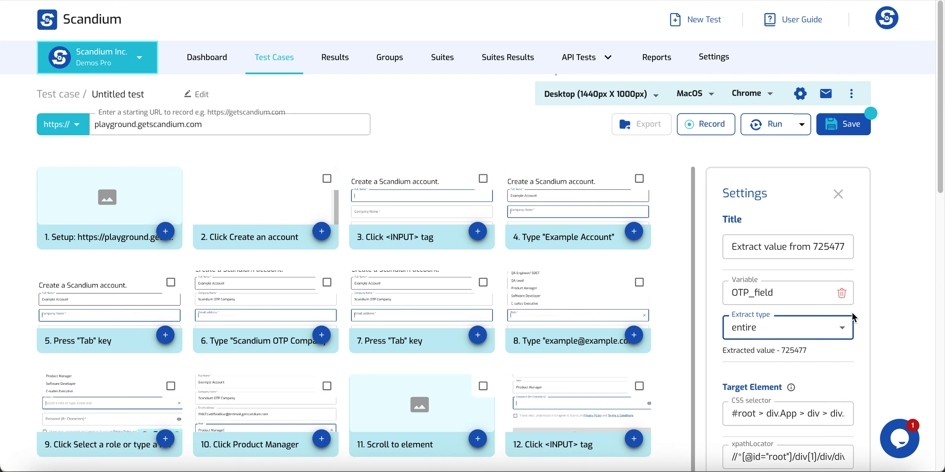
scroll(820, 335, down, 1)
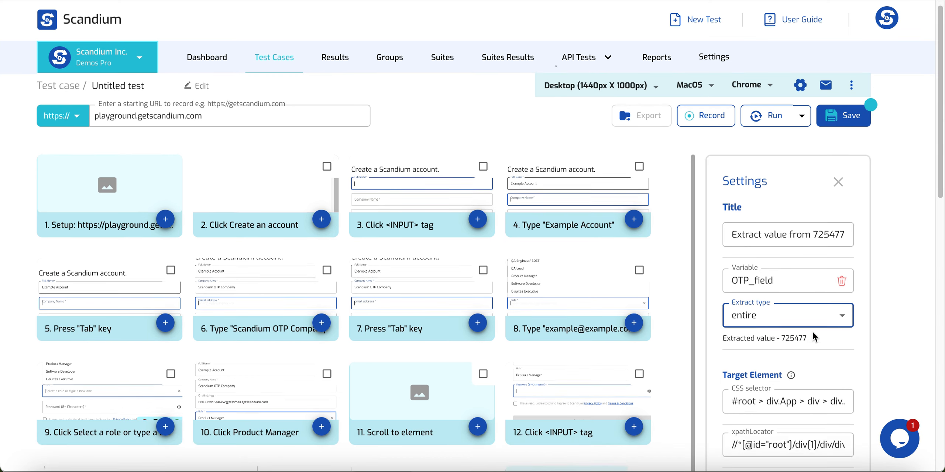
scroll(775, 325, down, 3)
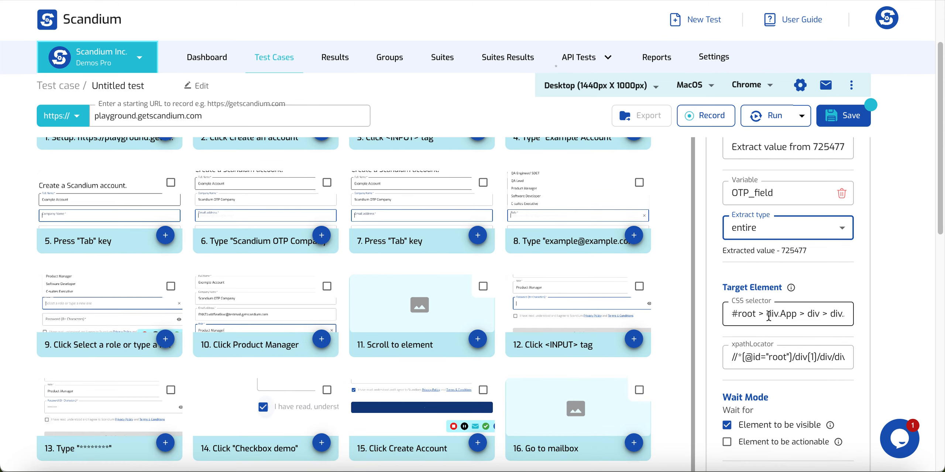
scroll(793, 236, down, 10)
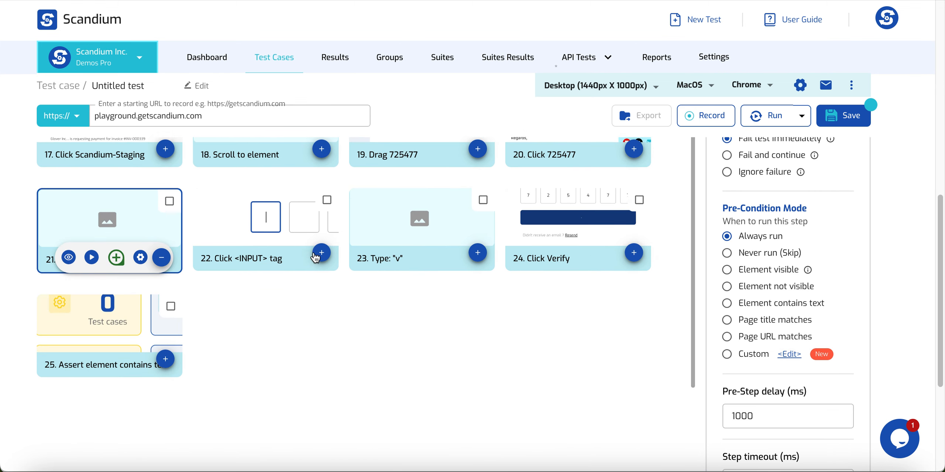
- Set step 23's text to assign to the variable {{step.OTP_field}}
mouse_move(320, 254)
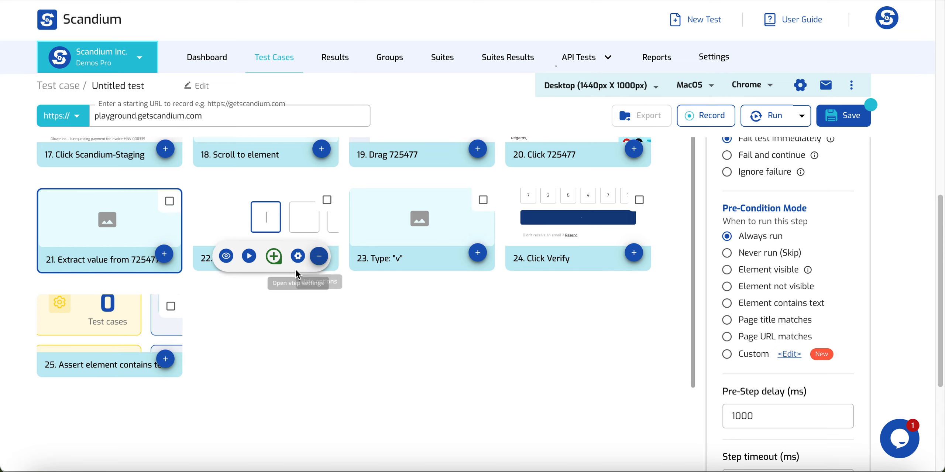
click(458, 263)
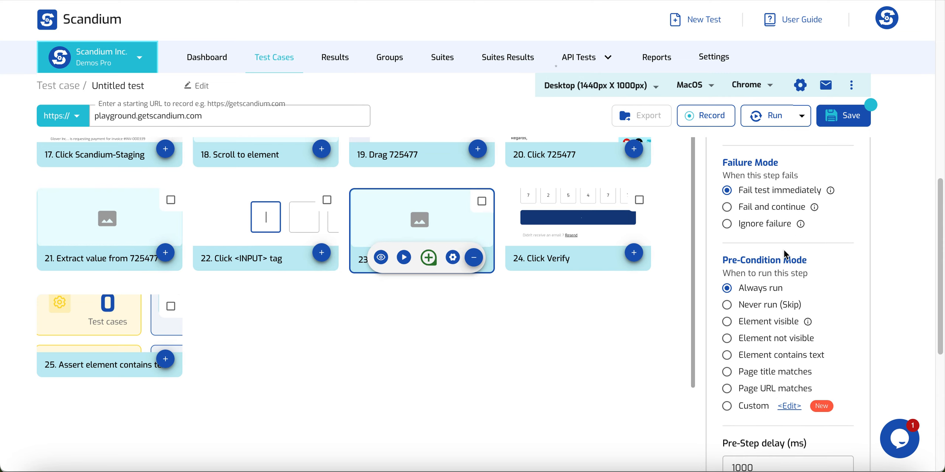
scroll(764, 266, up, 5)
scroll(764, 269, up, 5)
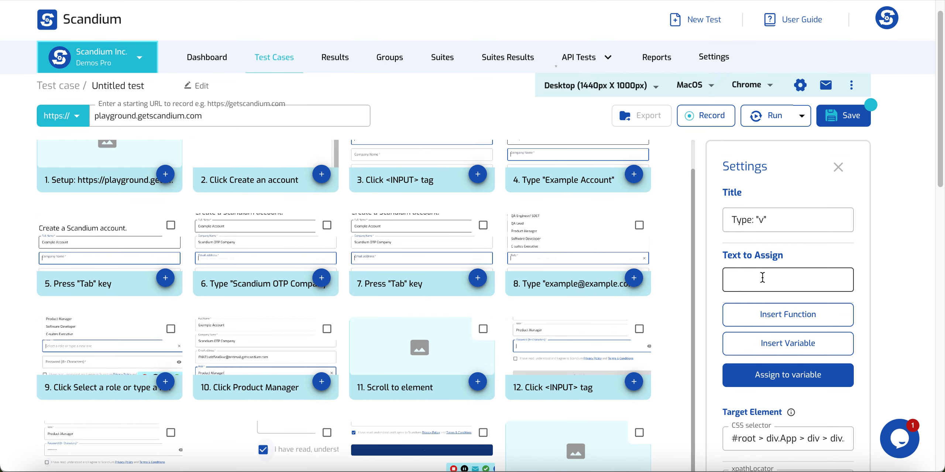
click(785, 277)
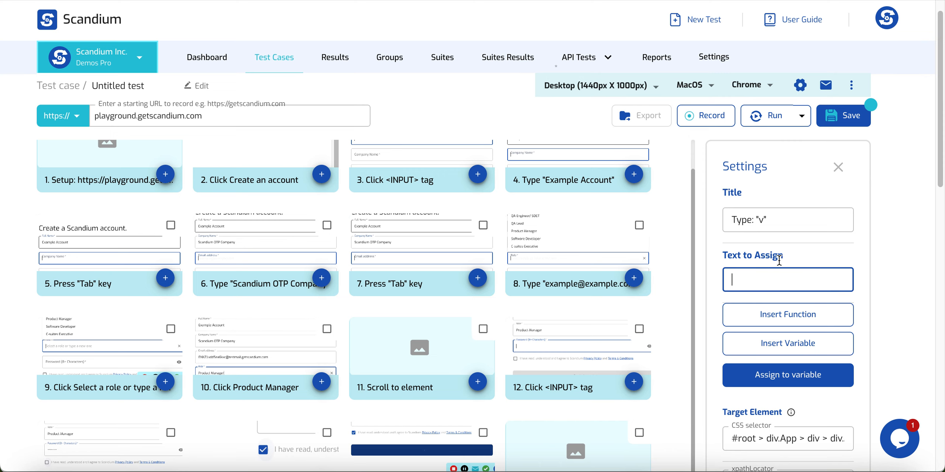
click(790, 344)
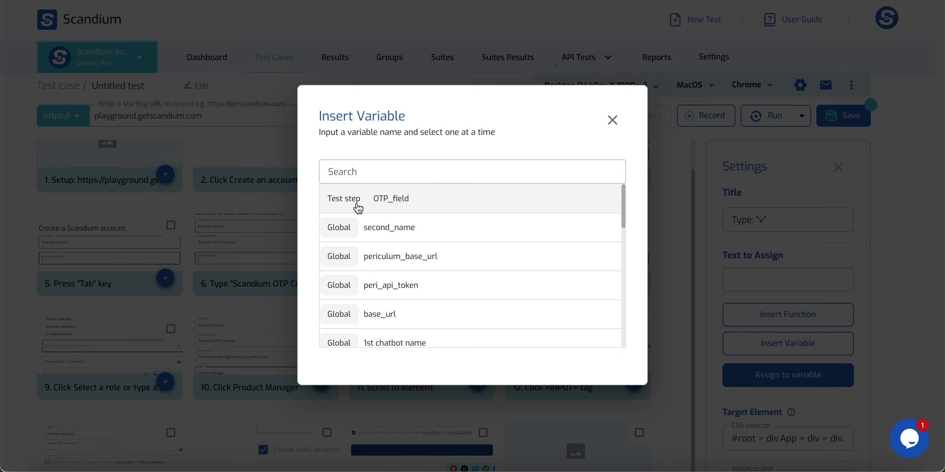
click(407, 199)
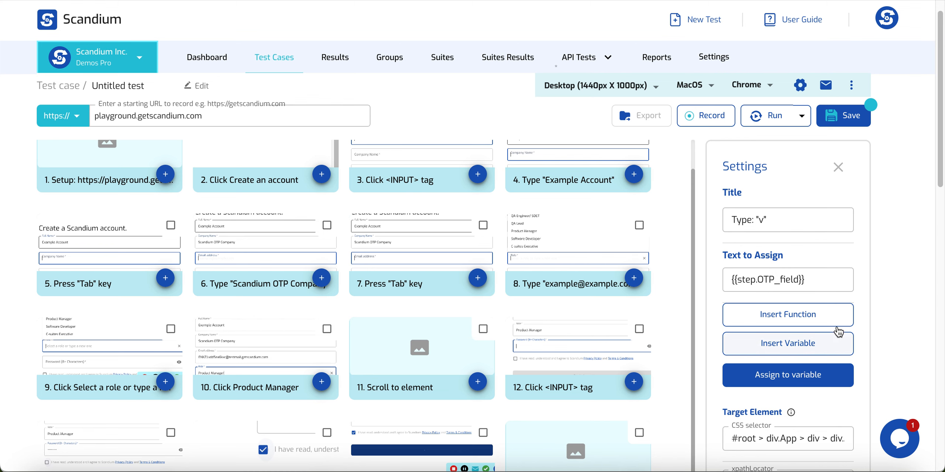
scroll(553, 366, down, 7)
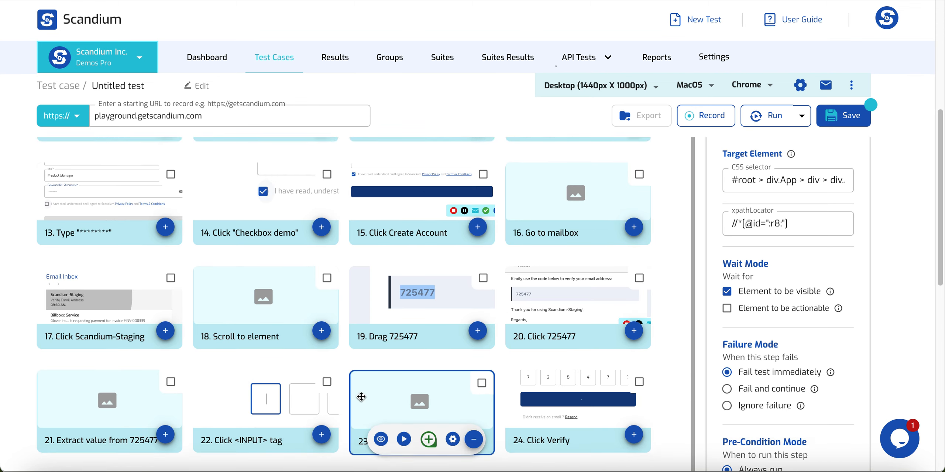
scroll(148, 423, down, 3)
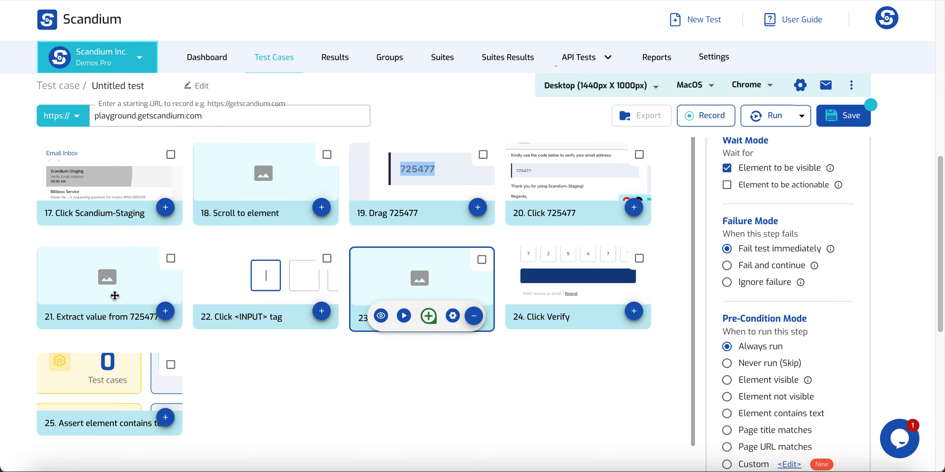
click(472, 317)
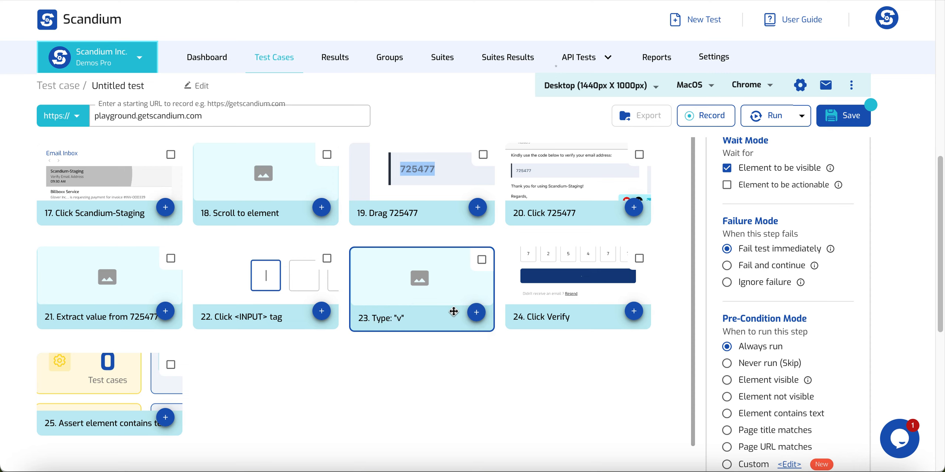
scroll(458, 314, up, 10)
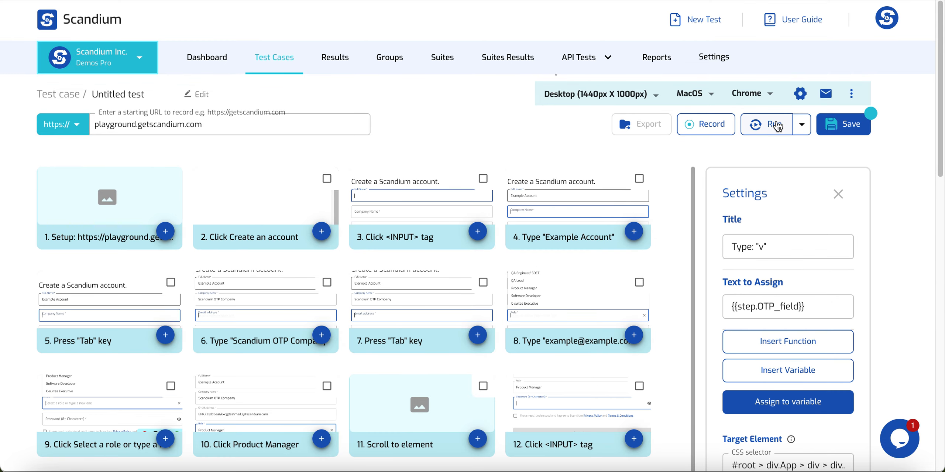
- Replay the test, which fails at step 3 with 'Tab not found', and open step 8's settings
click(775, 125)
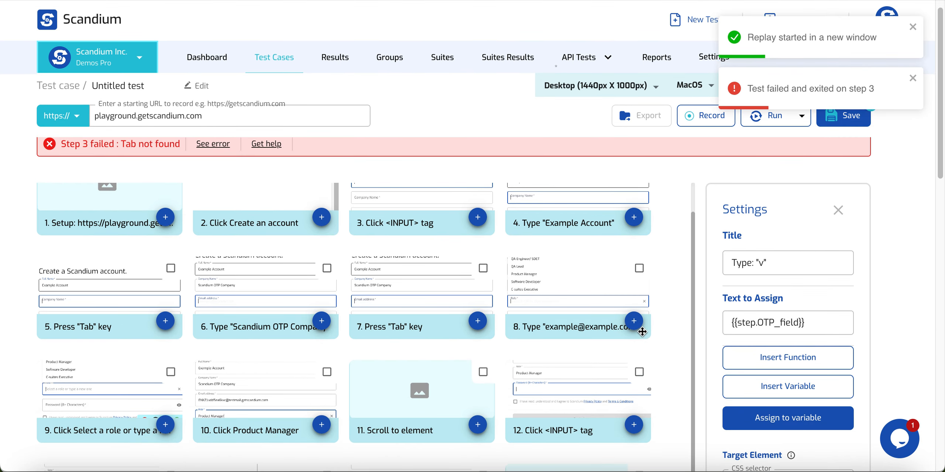
click(633, 322)
click(611, 325)
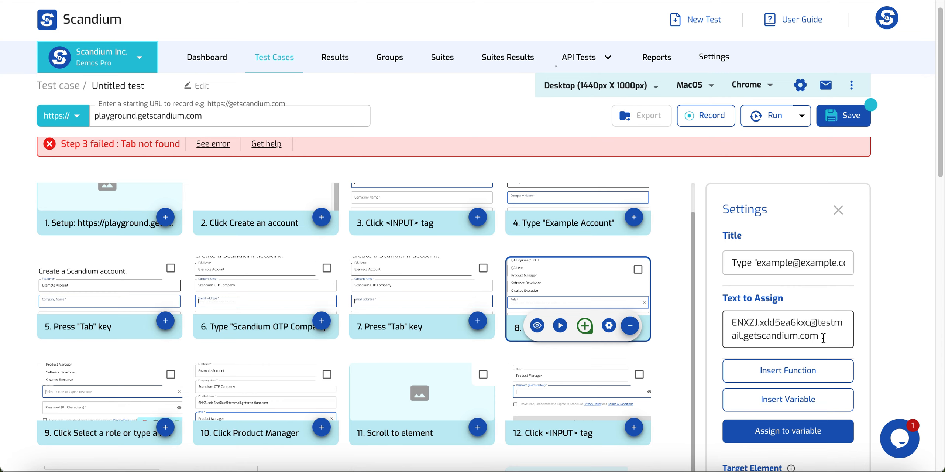
- Replace step 8's fixed email with a generated Email function using time offset 0
drag(822, 339, 723, 331)
key(BackSpace)
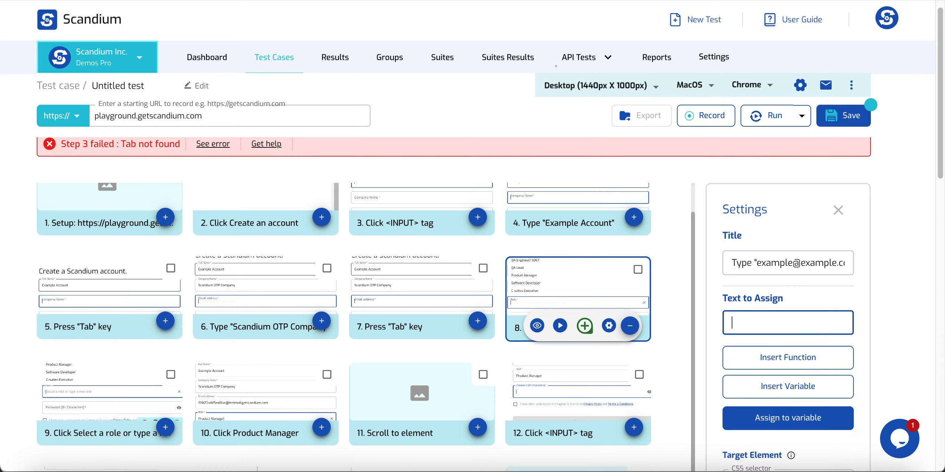
click(799, 365)
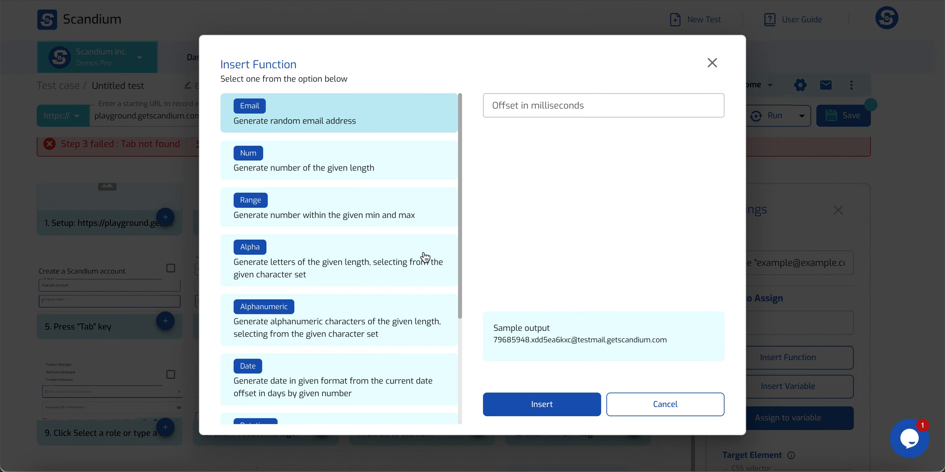
click(337, 105)
click(506, 106)
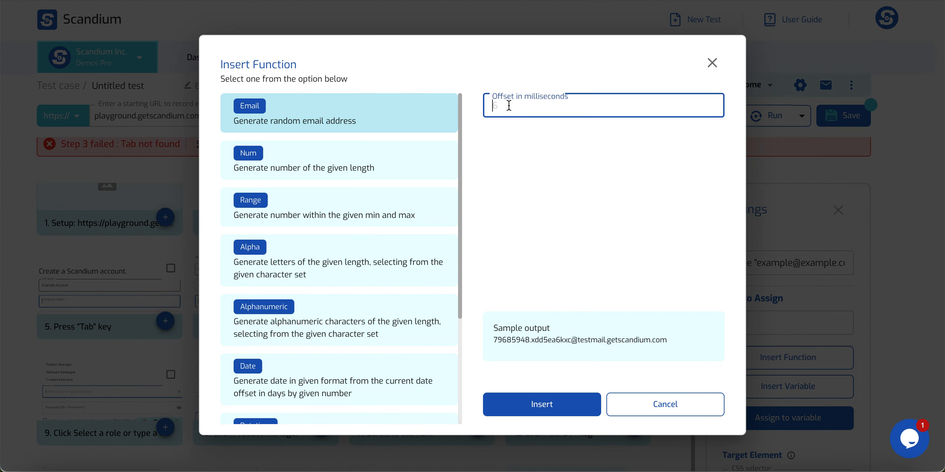
text(0)
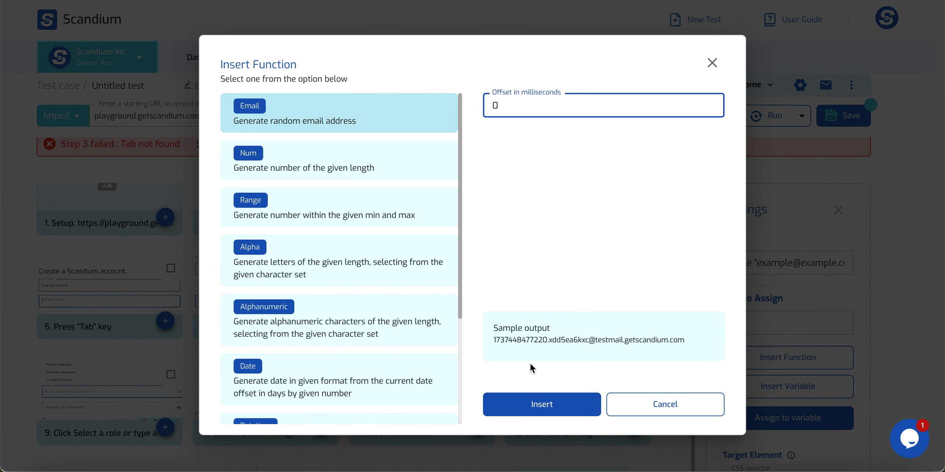
click(543, 404)
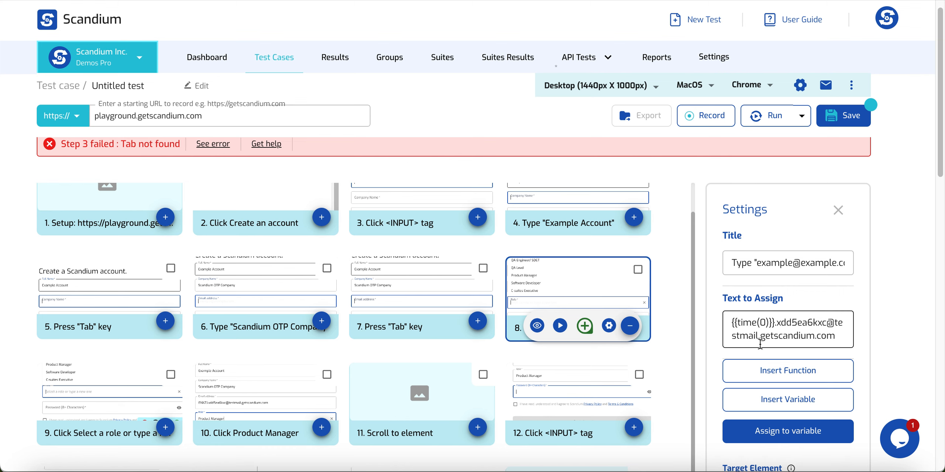
scroll(750, 354, down, 5)
scroll(713, 306, up, 6)
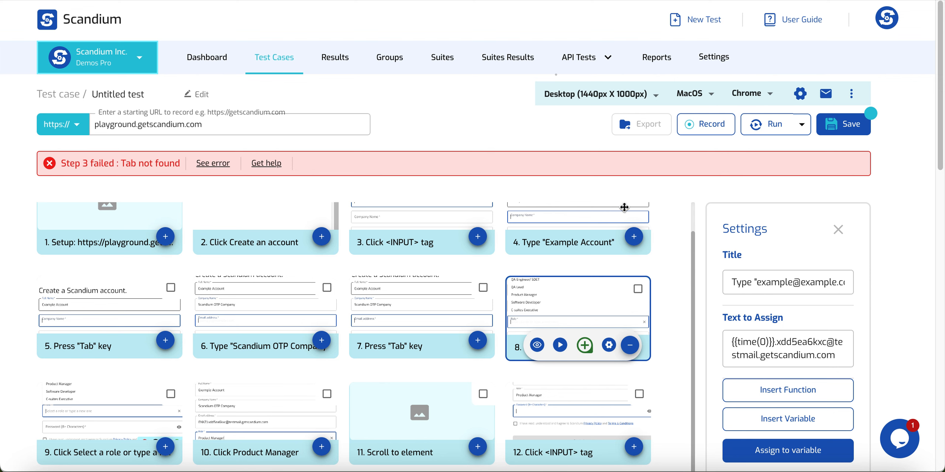
scroll(606, 246, up, 1)
- In step 4's settings, append 'Test' to the Example Account text
click(633, 267)
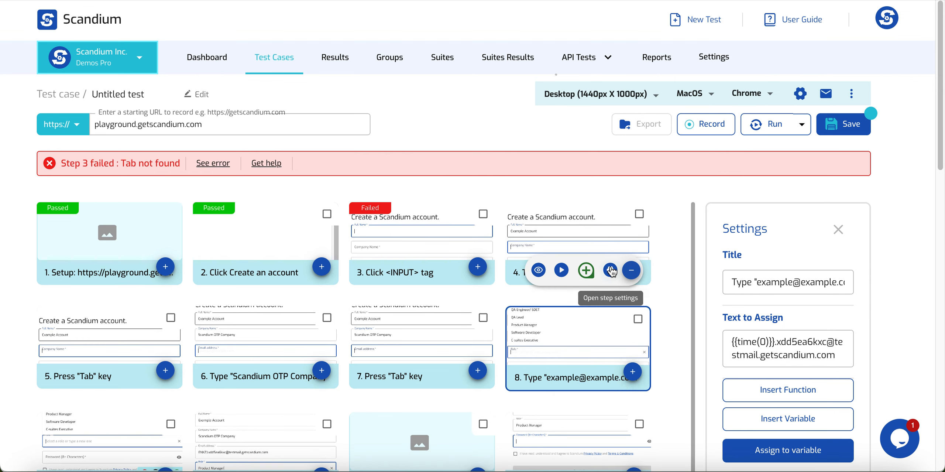
click(609, 271)
click(806, 341)
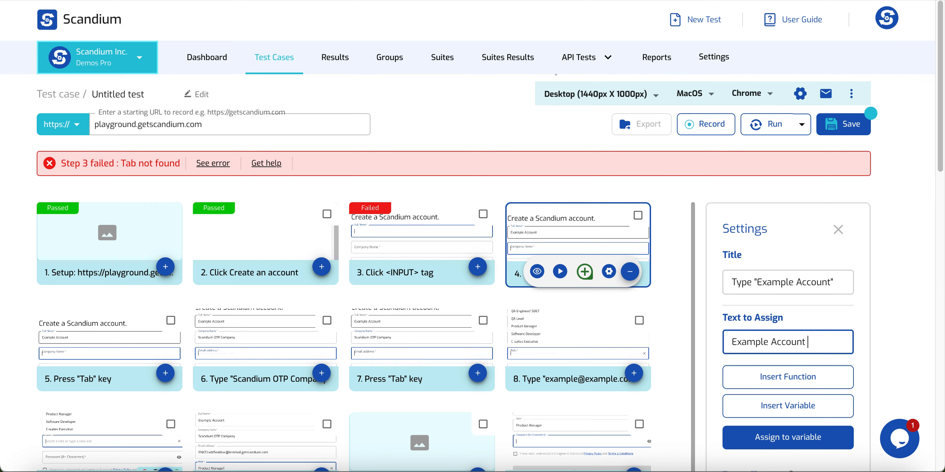
text(Test)
- Insert a four-digit {{num(4)}} function, then delete it again
click(797, 382)
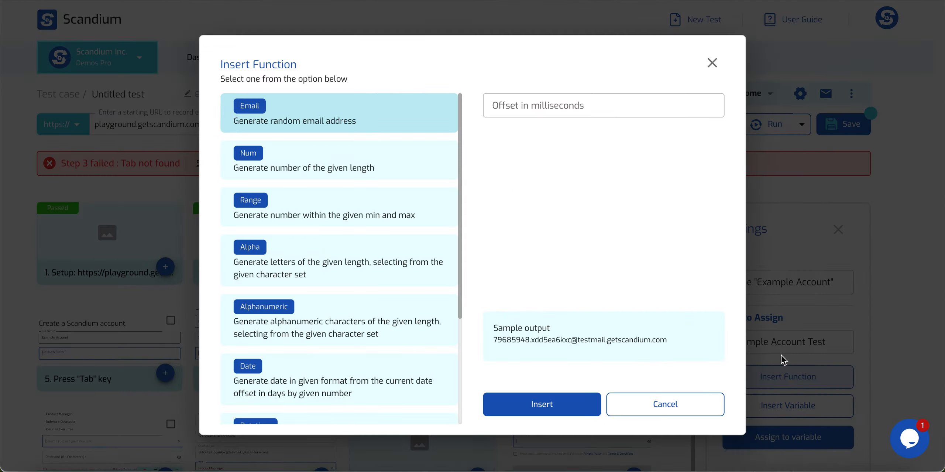
click(330, 165)
click(555, 106)
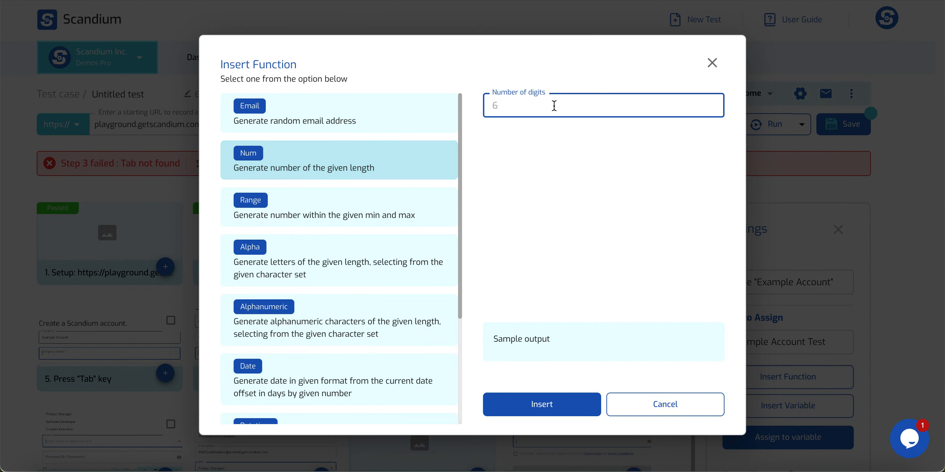
text(4)
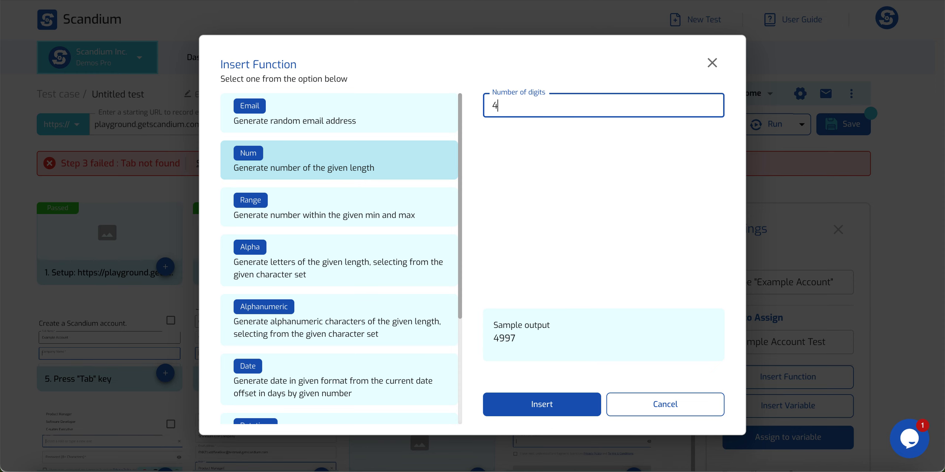
click(540, 399)
drag(790, 354, 731, 359)
key(BackSpace)
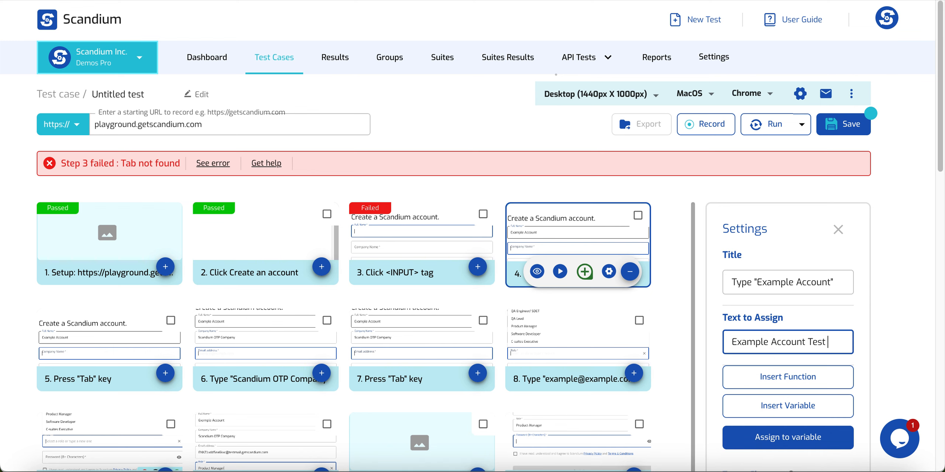
- Append an Alpha function of length 3, giving Example Account Test {{alpha(3)}}
click(754, 376)
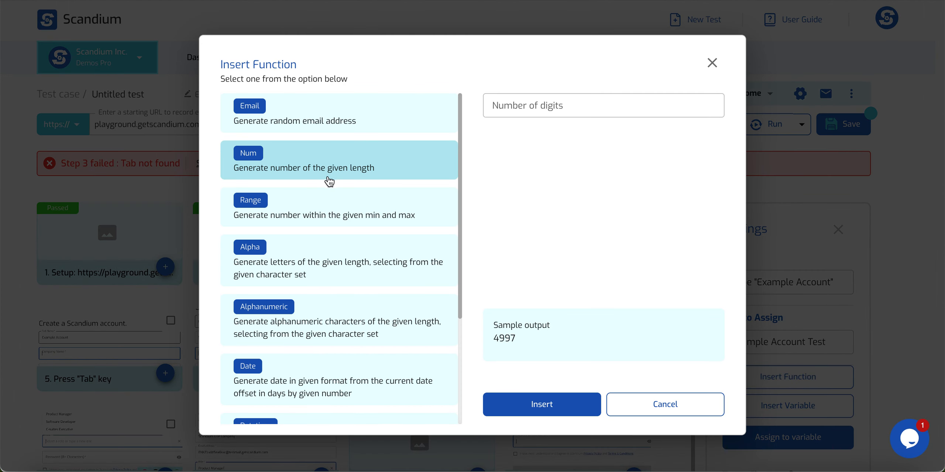
click(315, 252)
click(531, 108)
click(510, 107)
key(BackSpace)
text(3)
click(544, 397)
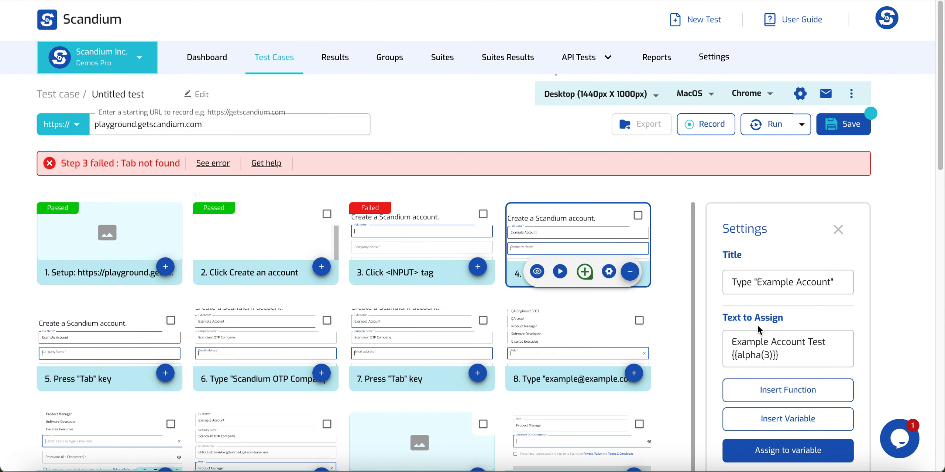
scroll(815, 325, down, 3)
- Replay the test, filling signup with 'Example Account Test nsV', 'Scandium OTP Company', generated email and password
click(773, 124)
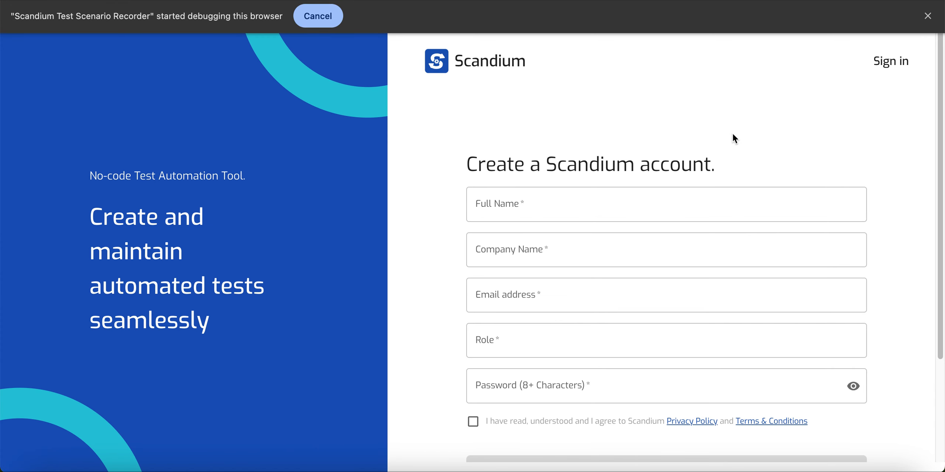
text(Example Account Test nsV)
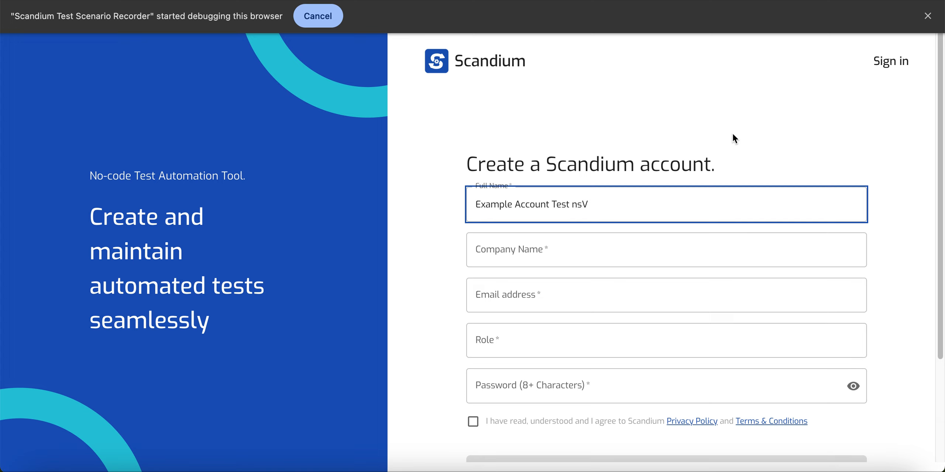
key(Tab)
text(Scandium OTP Company)
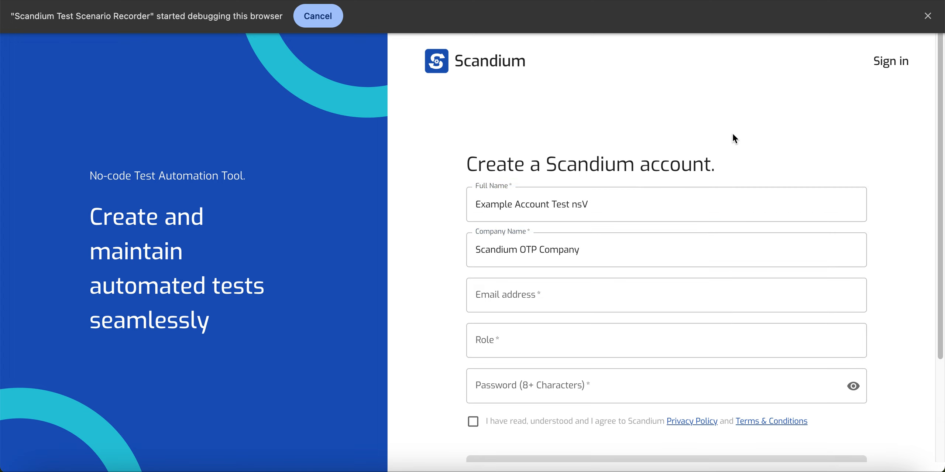
key(Tab)
text(1737448541161.xd)
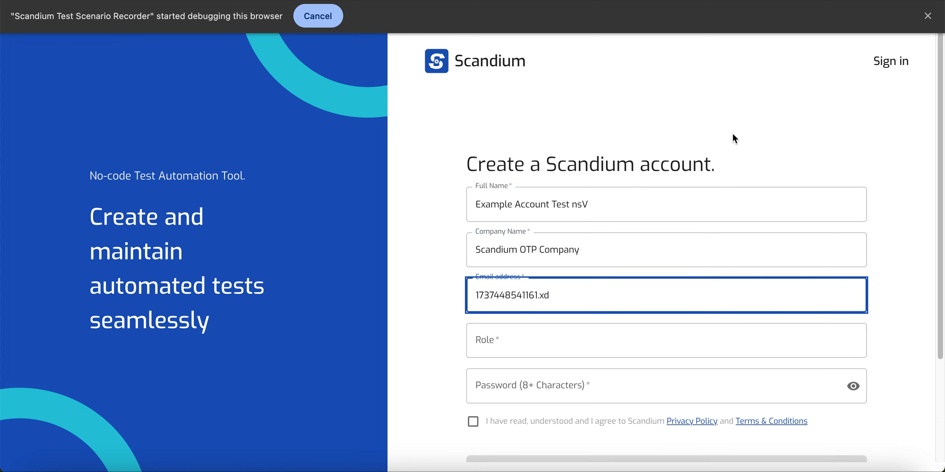
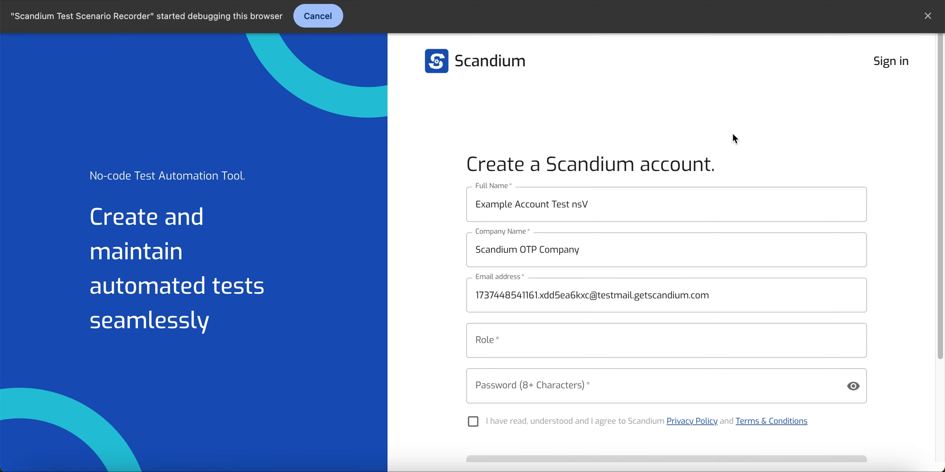
key(Tab)
text(Product Manager)
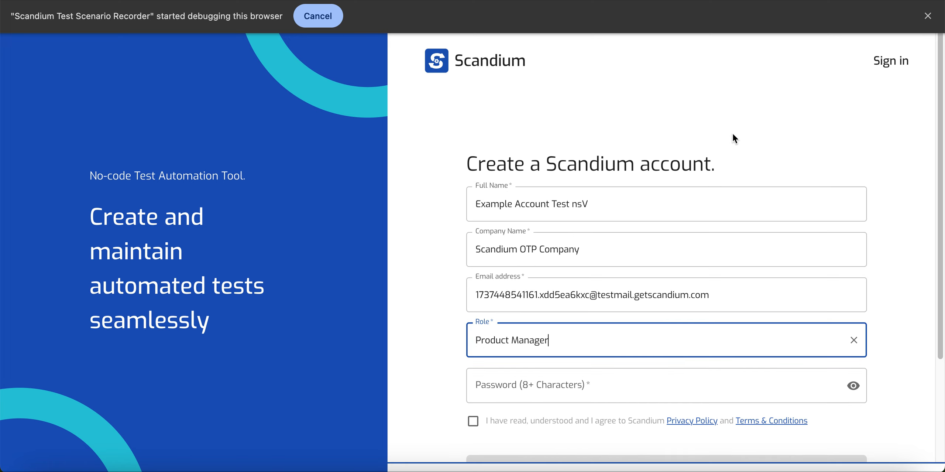
text(*********)
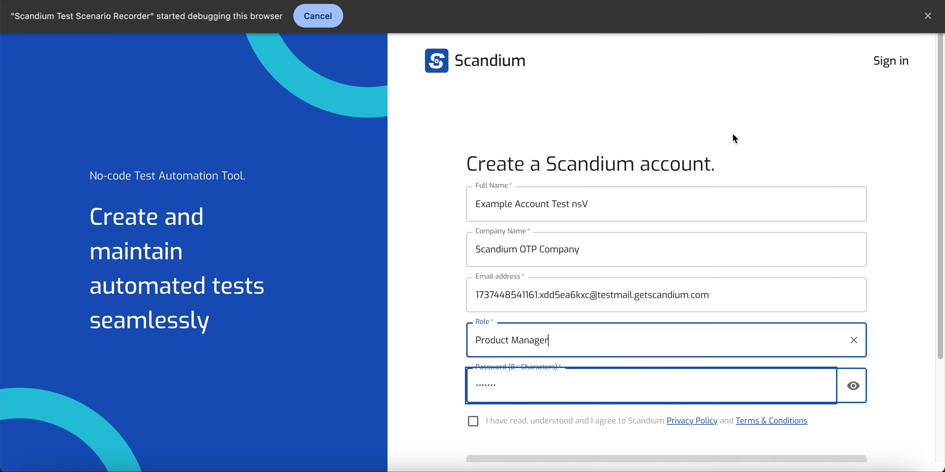
key(Tab)
- Accept the terms, submit signup, and verify with the emailed code
key(space)
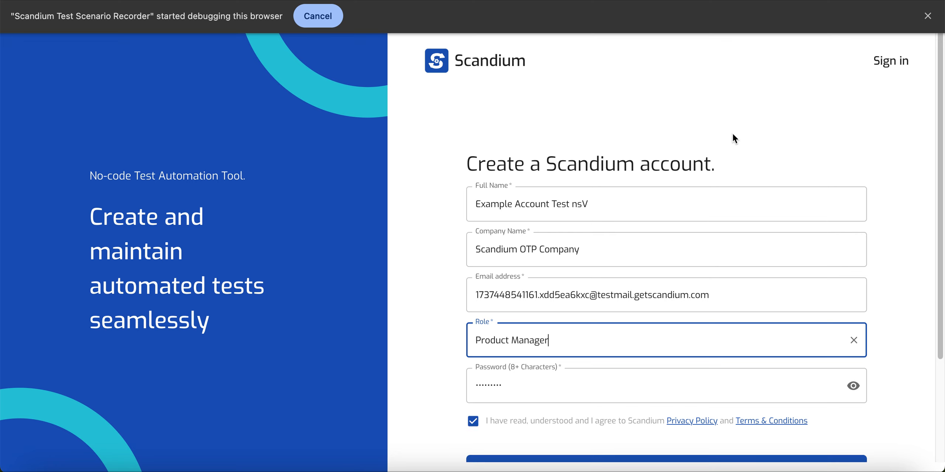
key(Return)
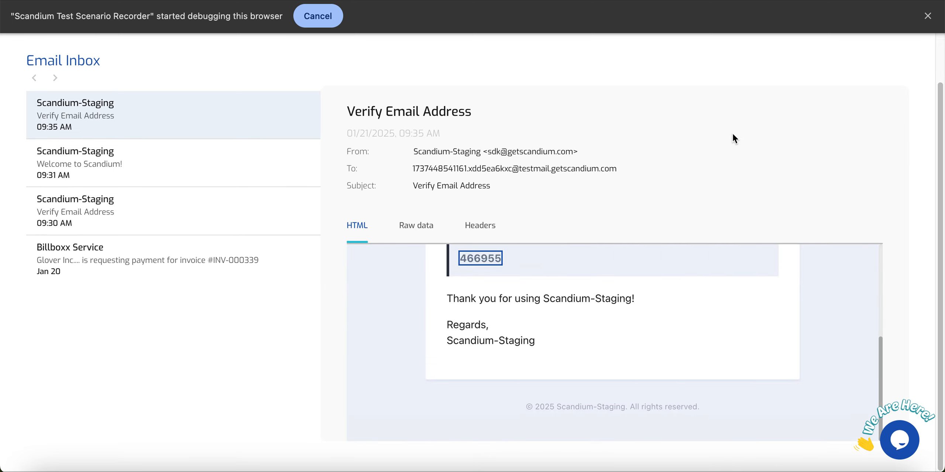
text(466955)
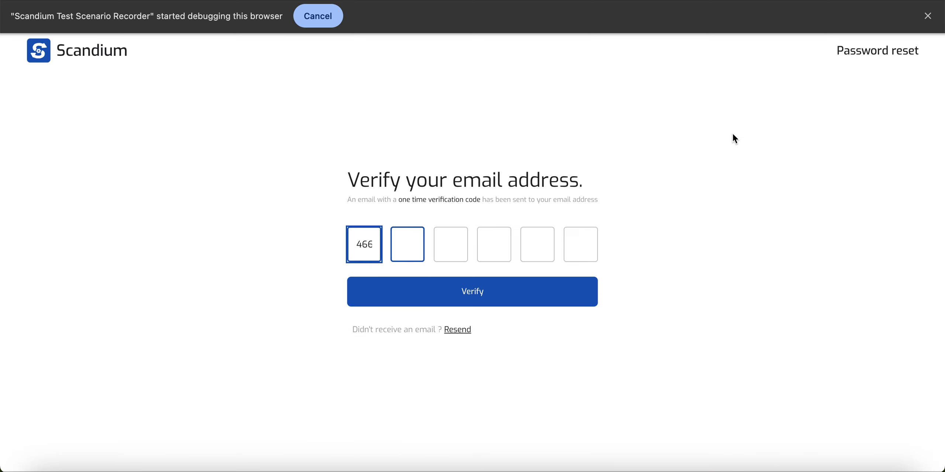
key(Return)
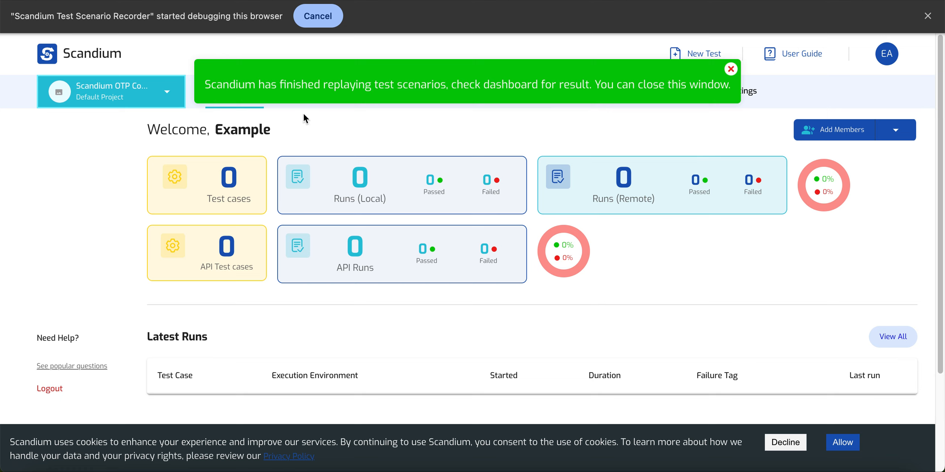
- Return to the New Test editor and confirm the replayed steps through step 25 show Passed
drag(205, 85, 672, 87)
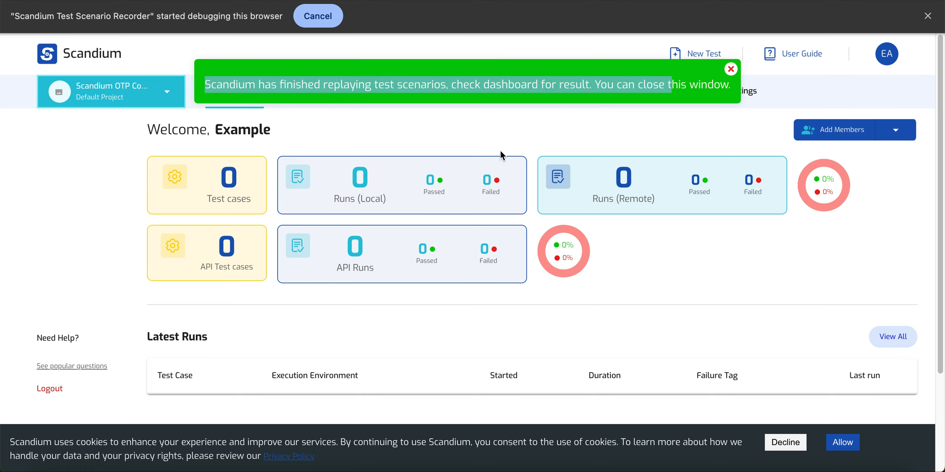
key(ctrl+Up)
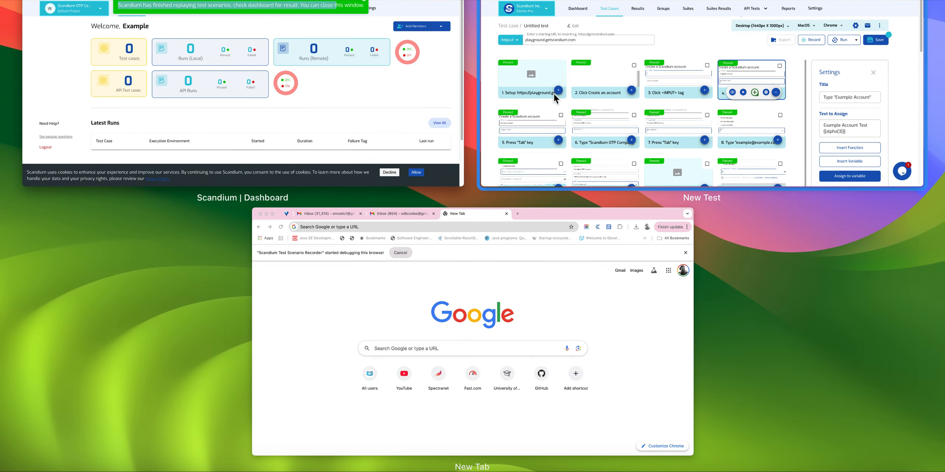
click(633, 65)
scroll(382, 310, down, 2)
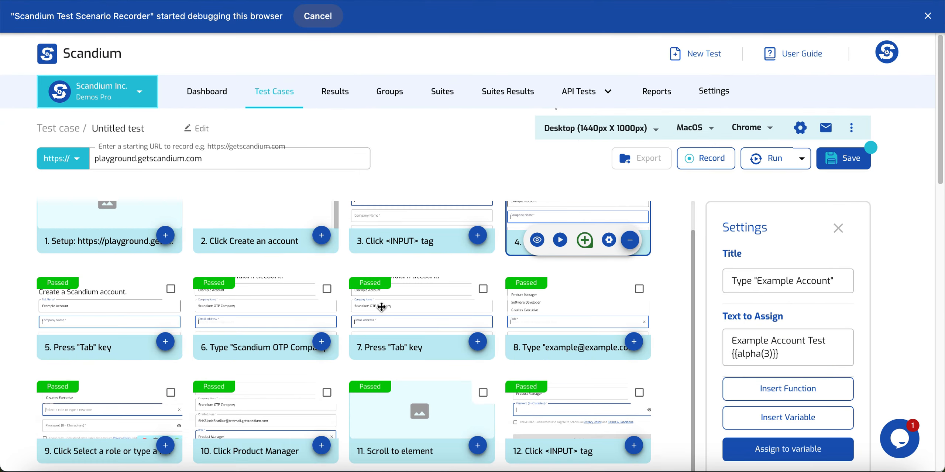
scroll(382, 310, down, 15)
scroll(528, 358, up, 5)
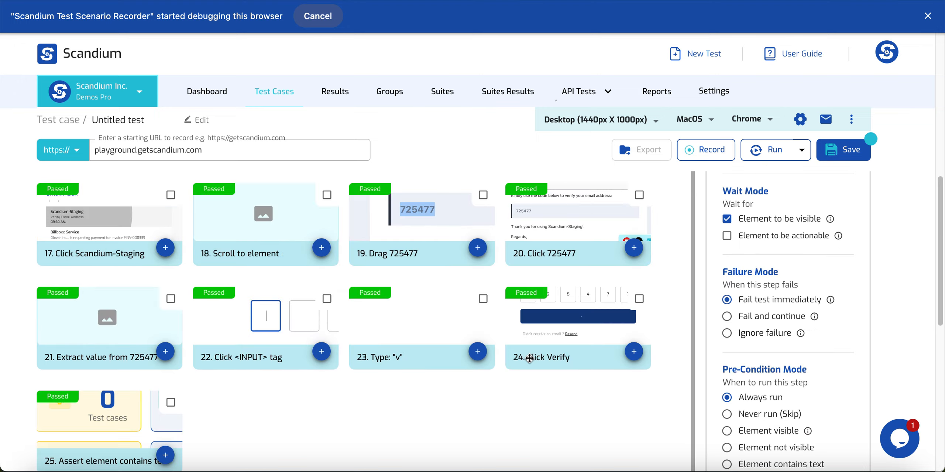
scroll(526, 357, up, 5)
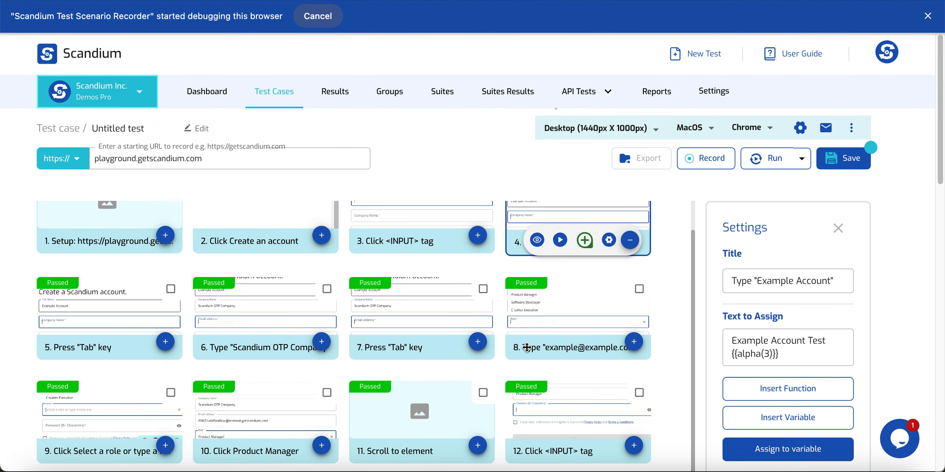